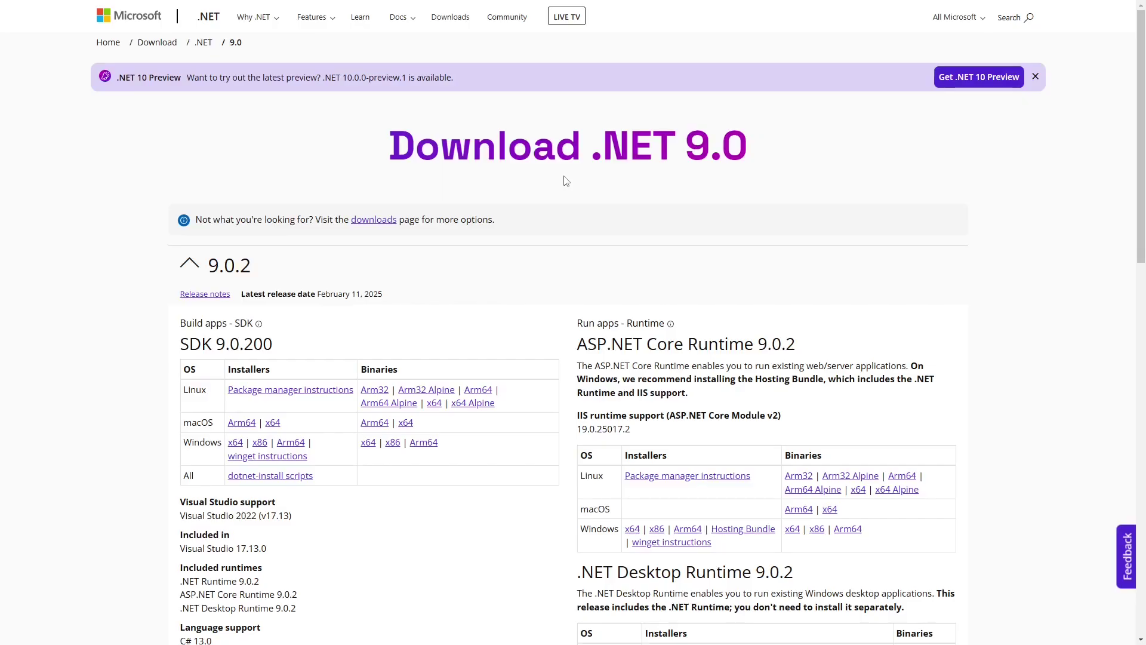
scroll(567, 203, down, 6)
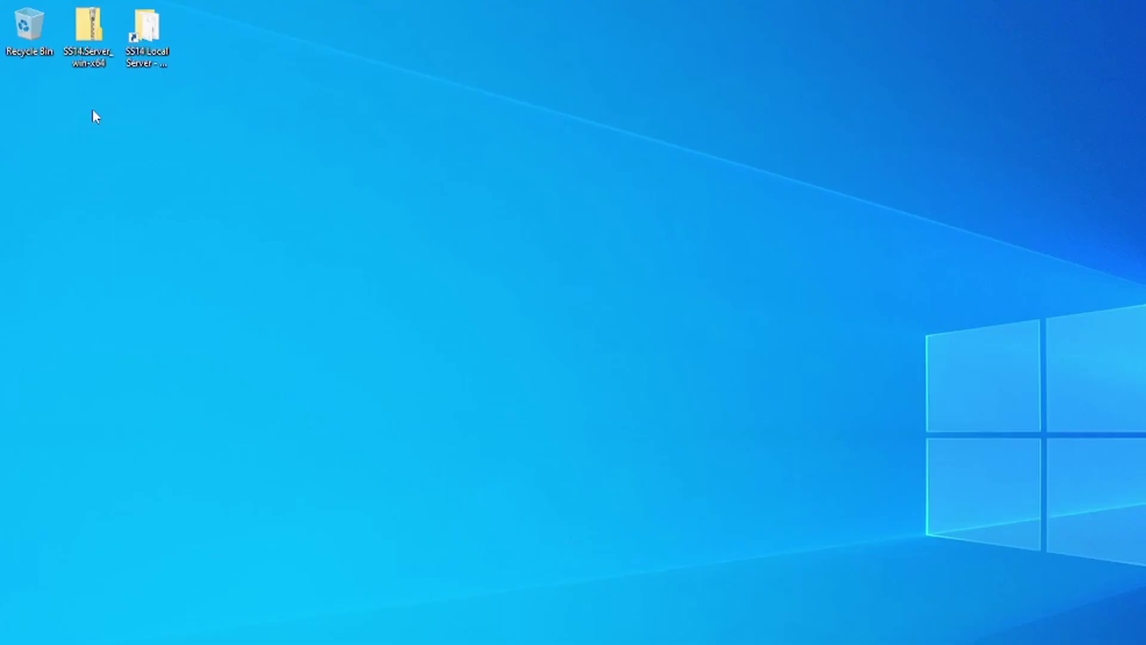
Copy the entire contents of the SS14.Server_win-x64 archive into the SS14 Local Server - Wizden folder.
double_click(149, 26)
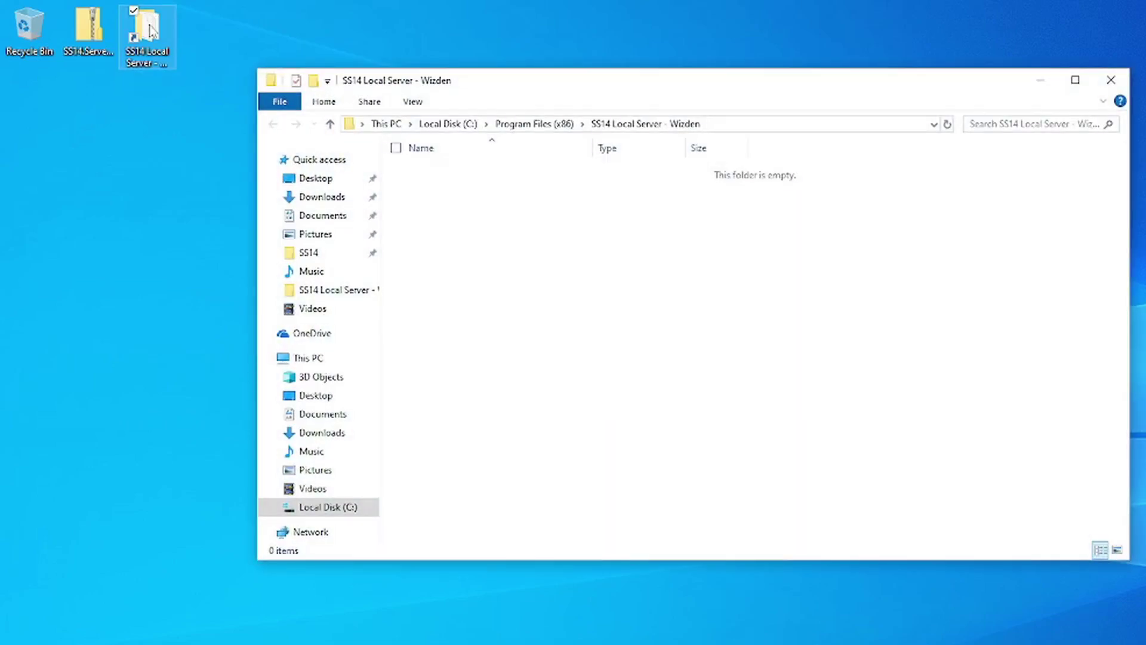
double_click(99, 43)
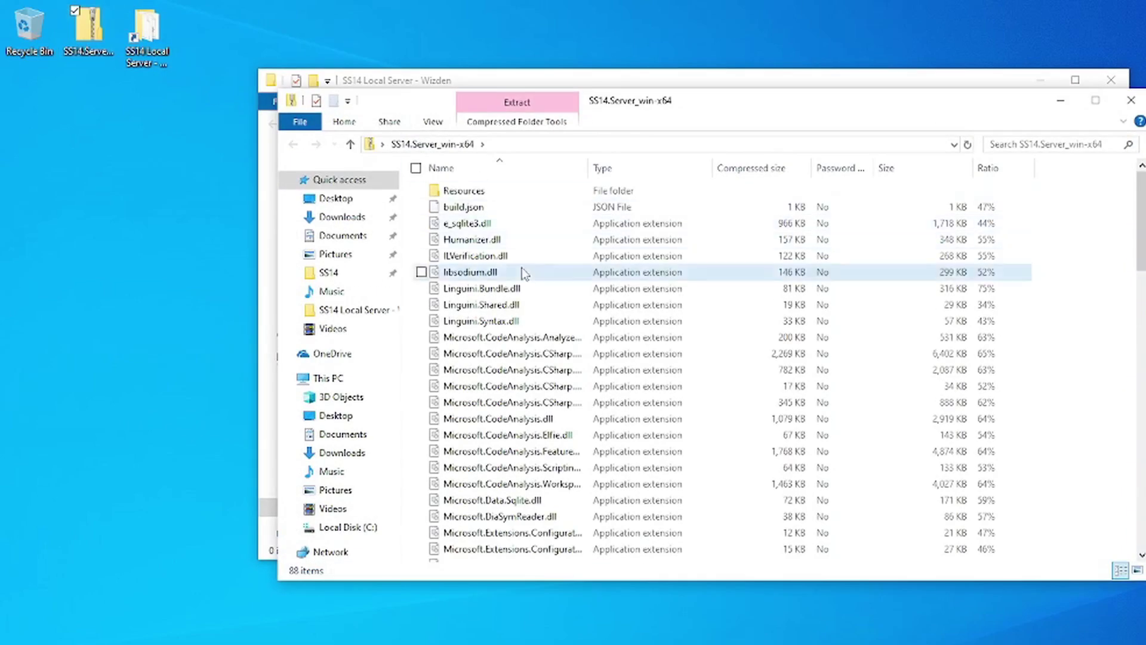
key(ctrl+a)
drag(656, 107, 664, 259)
drag(545, 343, 761, 186)
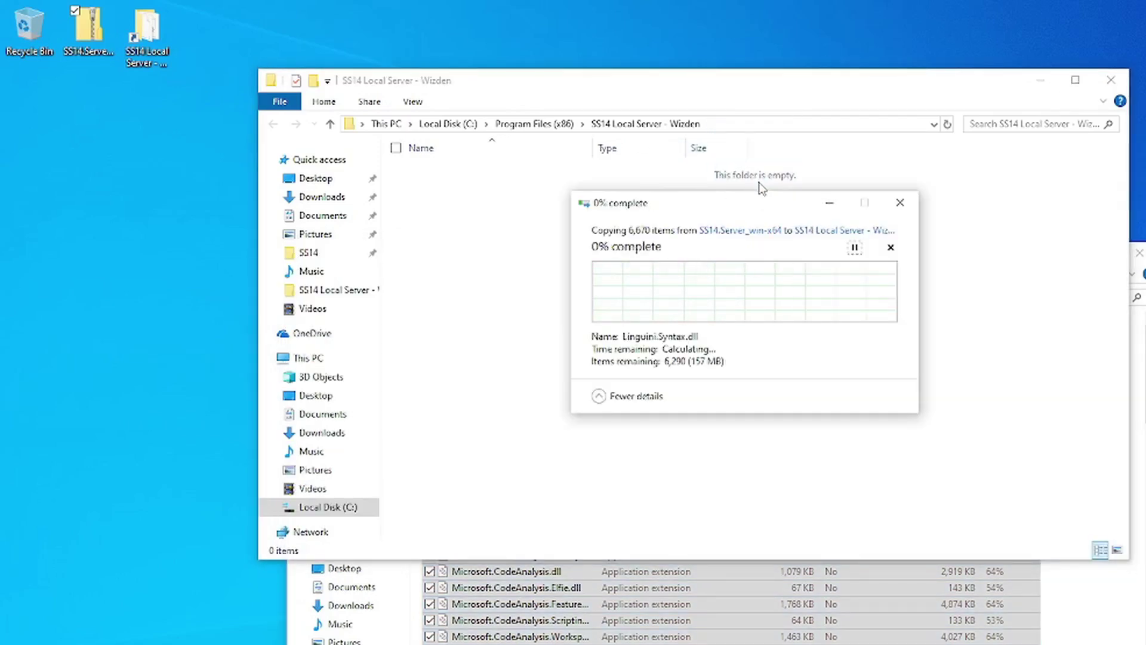
Find and select the run_server batch file among the copied server files.
scroll(907, 279, down, 8)
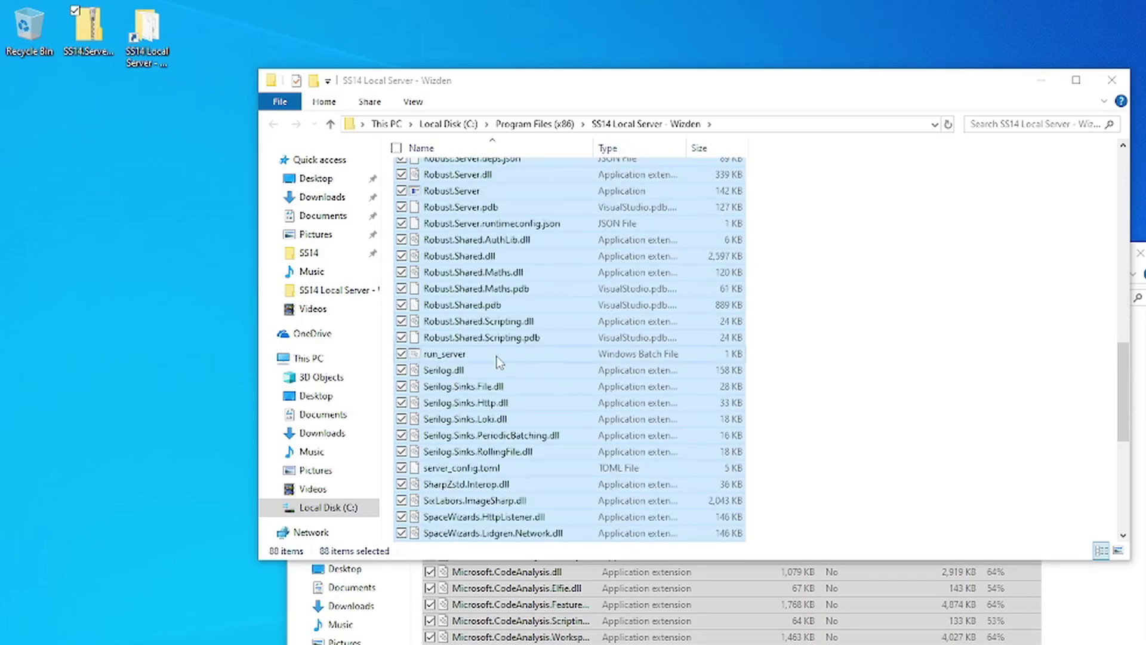
click(497, 356)
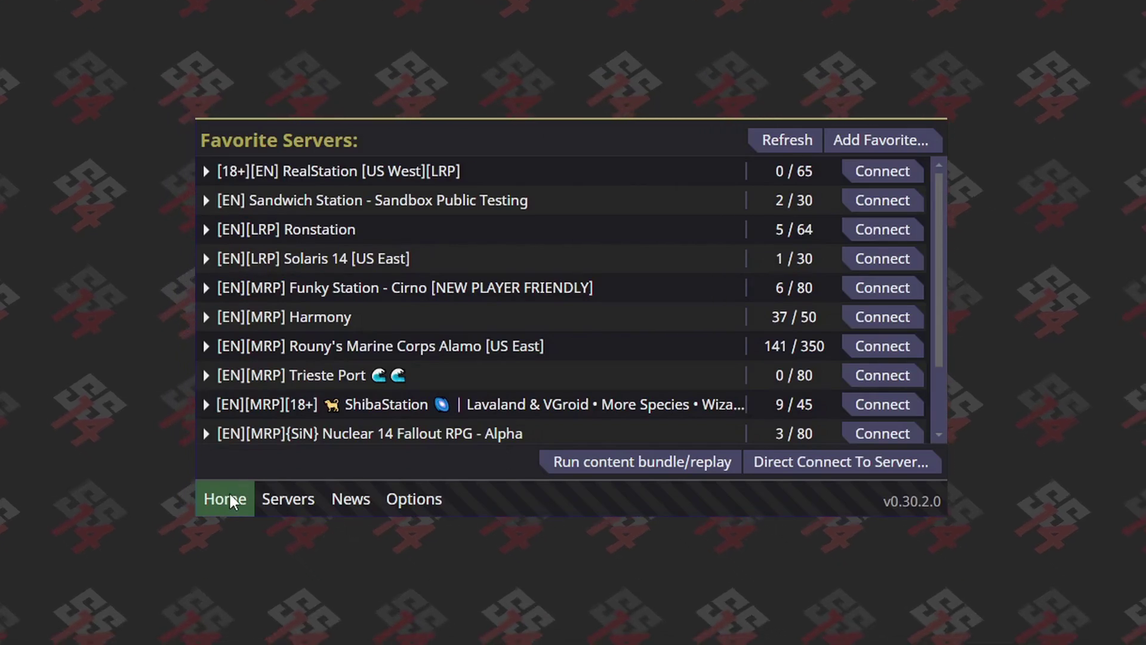
Connect directly to the local server using the address localhost.
click(833, 458)
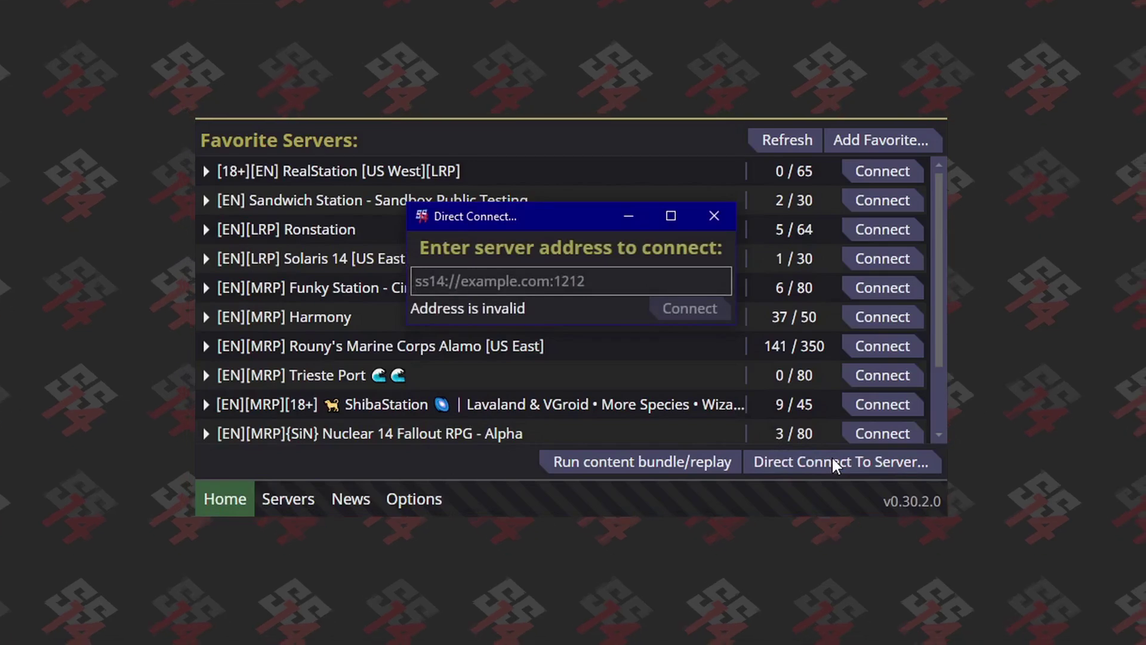
text(localhost)
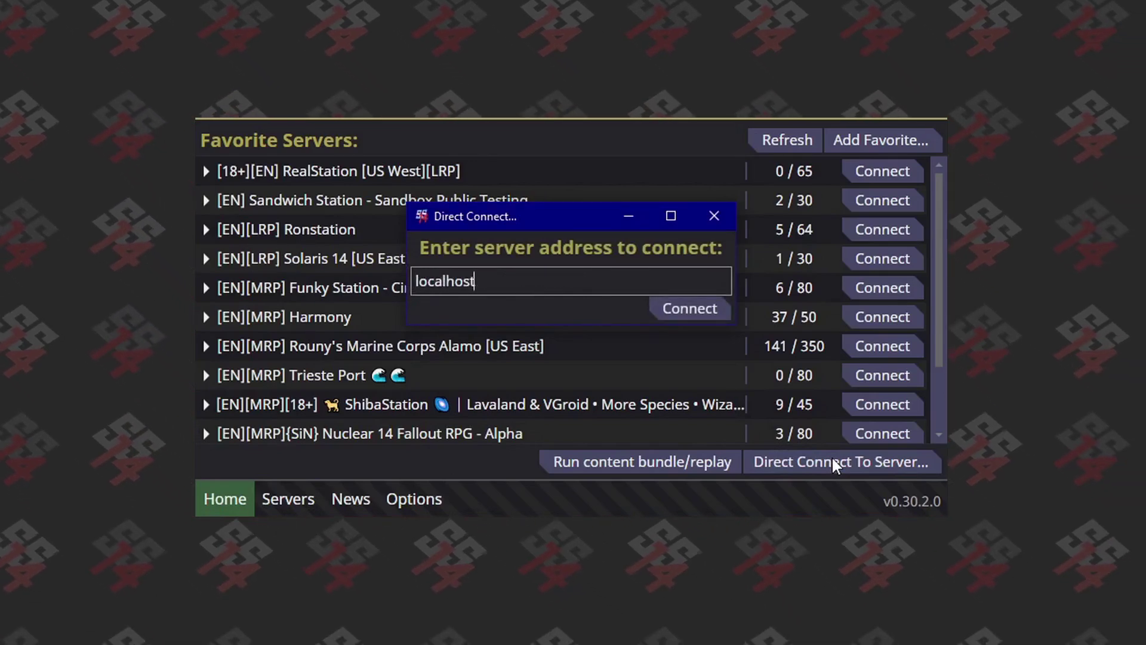
key(Return)
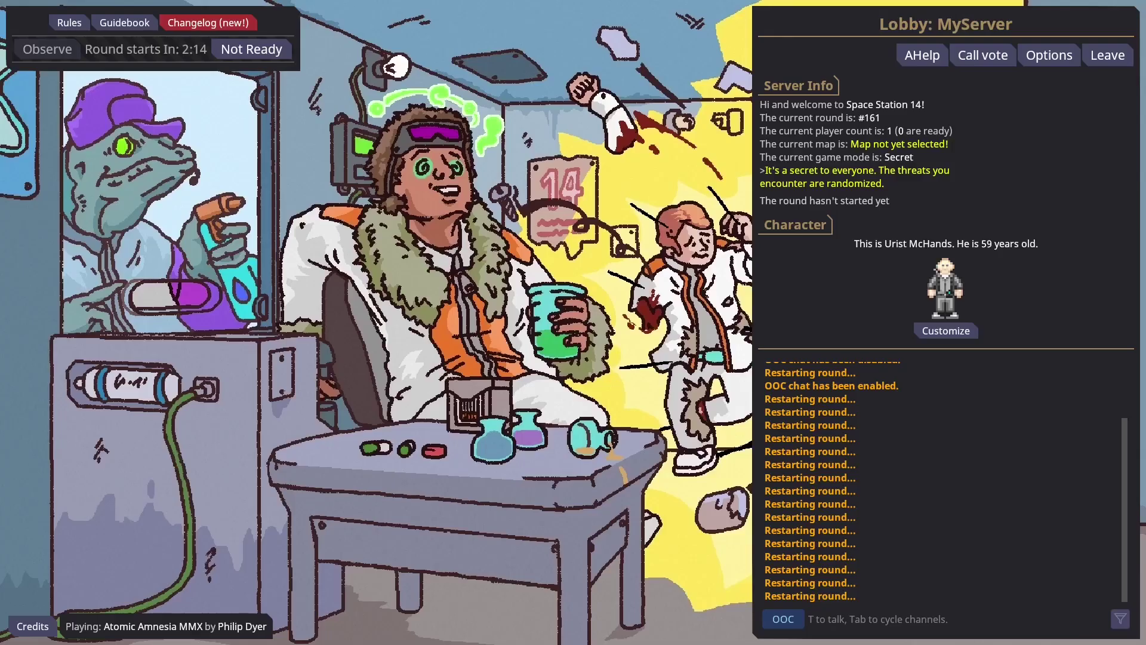
Add the GameRuleUristSwarm game rule nine times from the command console and return to controlling the character.
key(grave)
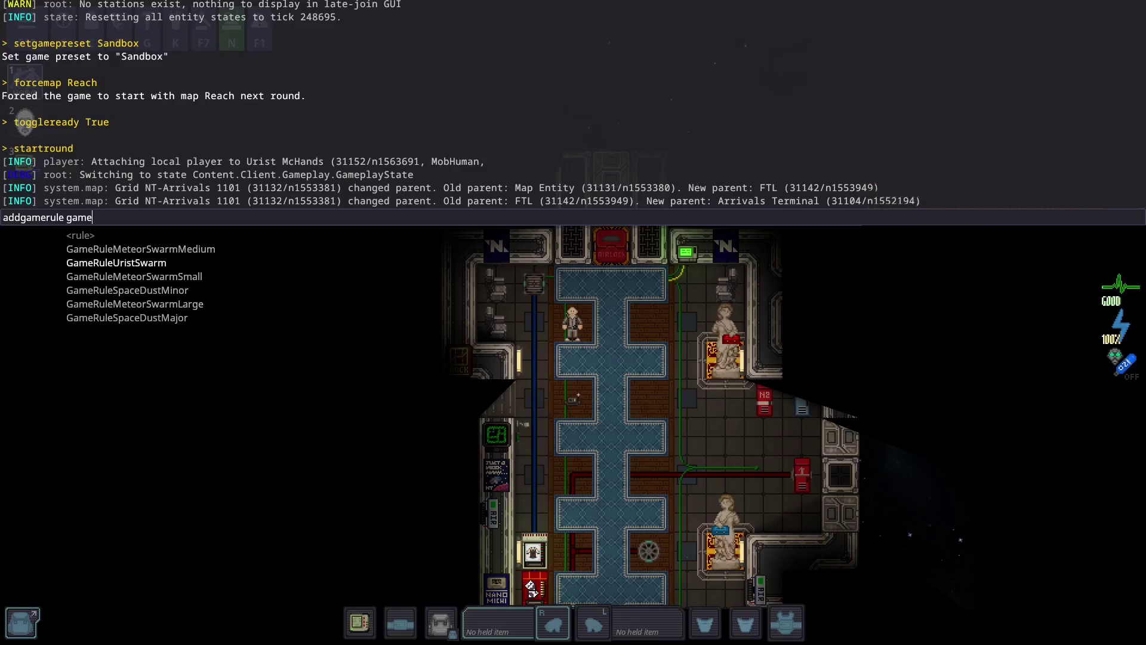
key(Tab)
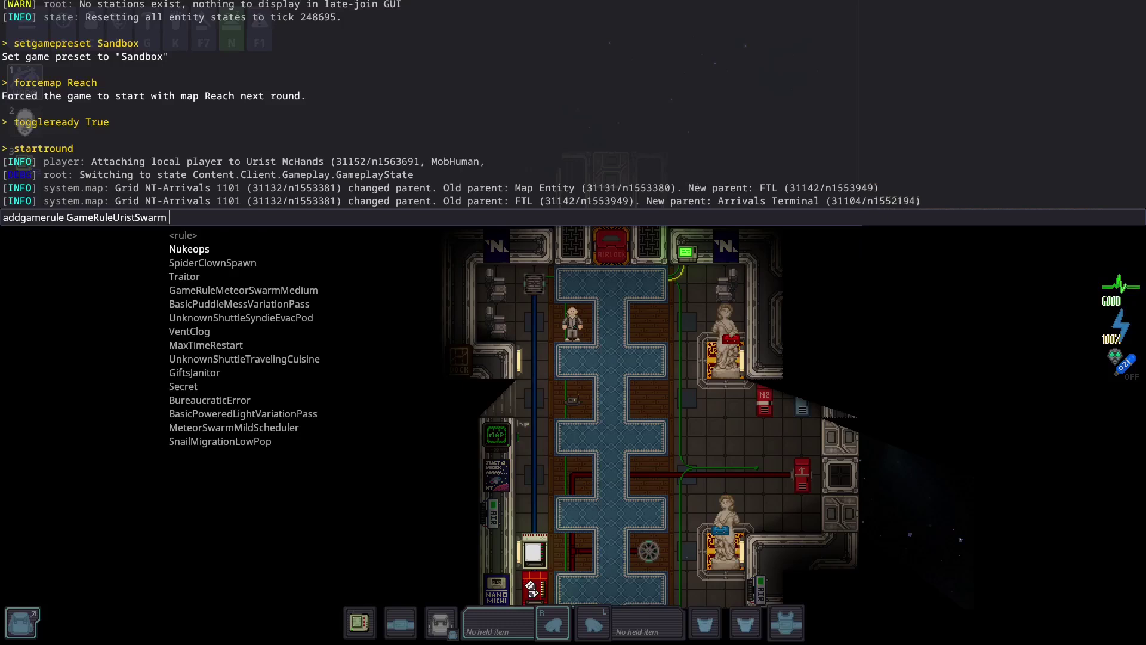
key(Return)
key(Up)
key(Return)
key(Up)
key(Return)
key(Up)
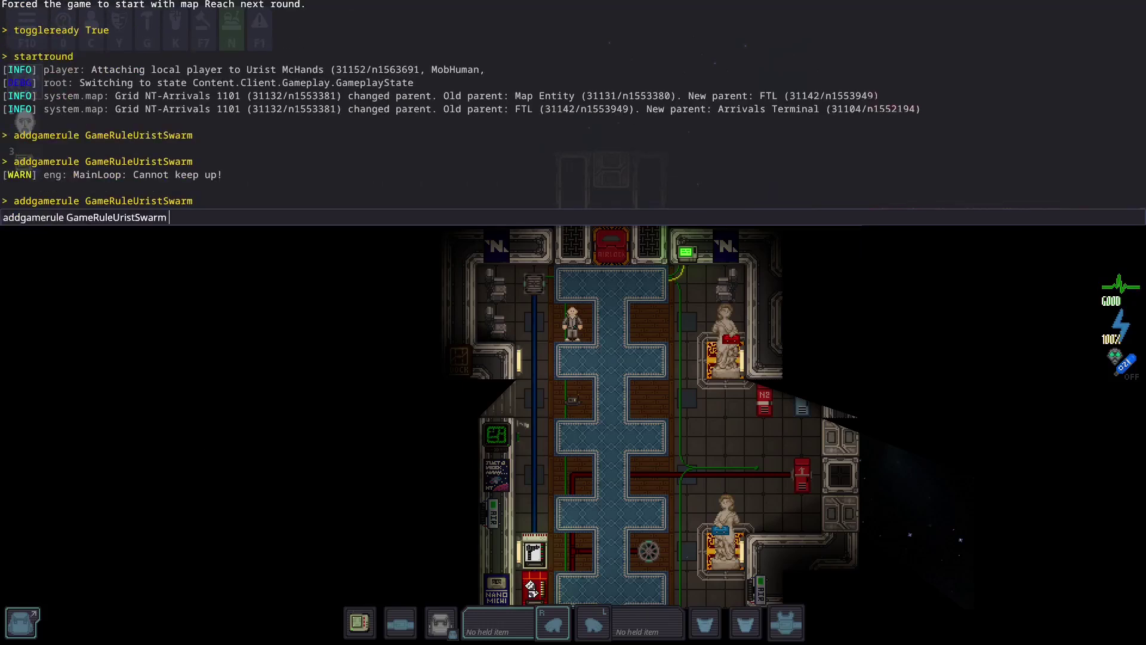
key(Return)
key(Up)
key(Return)
key(Up)
key(Return)
key(Up)
key(Return)
key(Up)
key(Return)
key(Up)
key(Return)
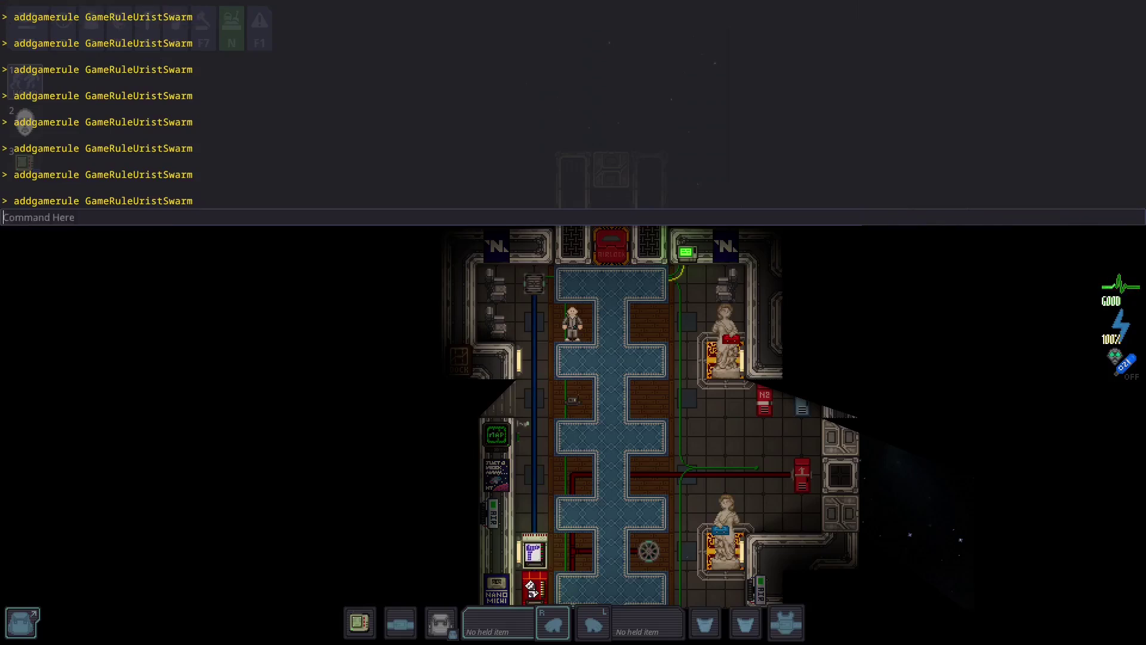
key(grave)
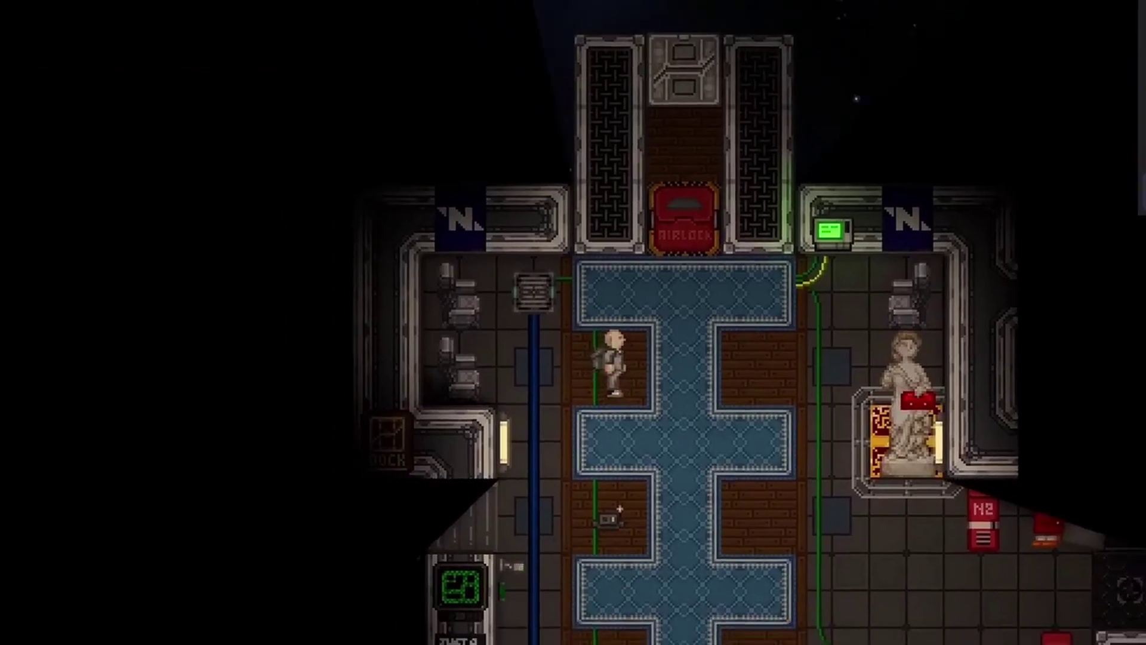
key(s)
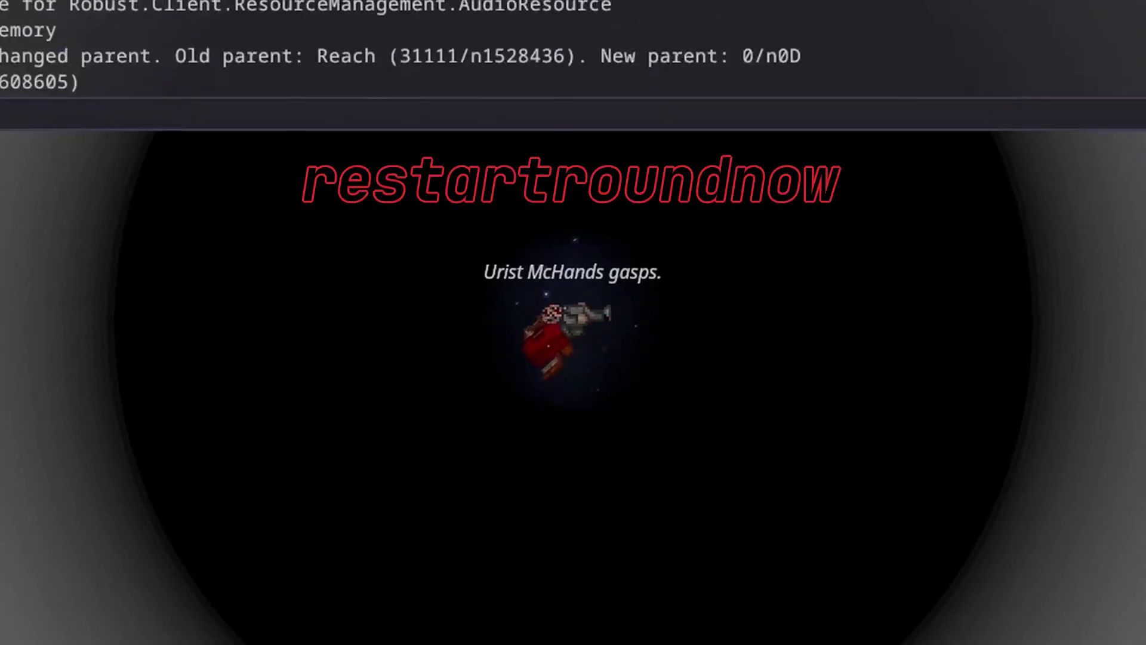
Restart the round immediately with the restartroundnow console command.
text(restartroundnow)
key(Return)
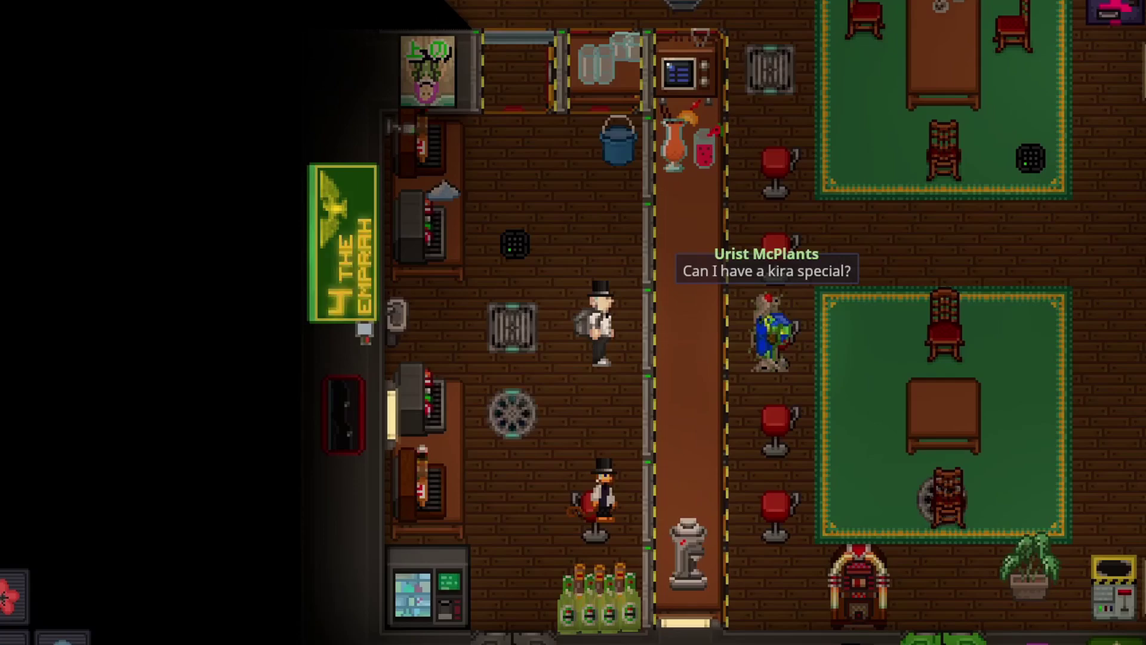
Answer the bar customer with "Uh one sec..." in local chat and look up "kira special" in the guidebook's drinks list.
text(tUh on)
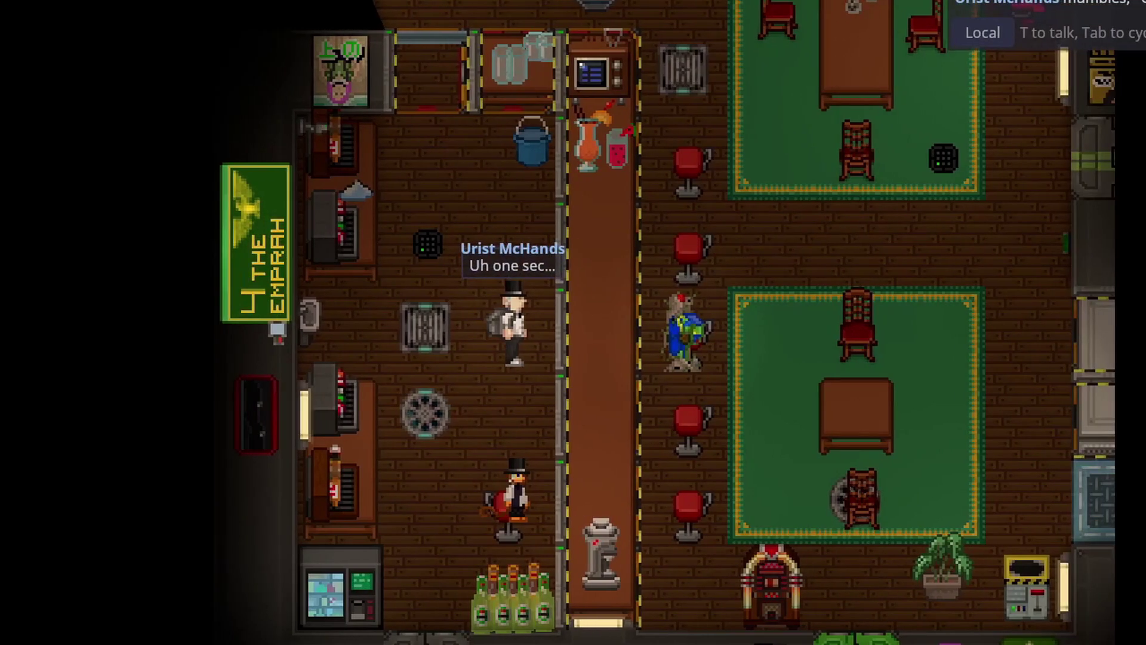
key(F1)
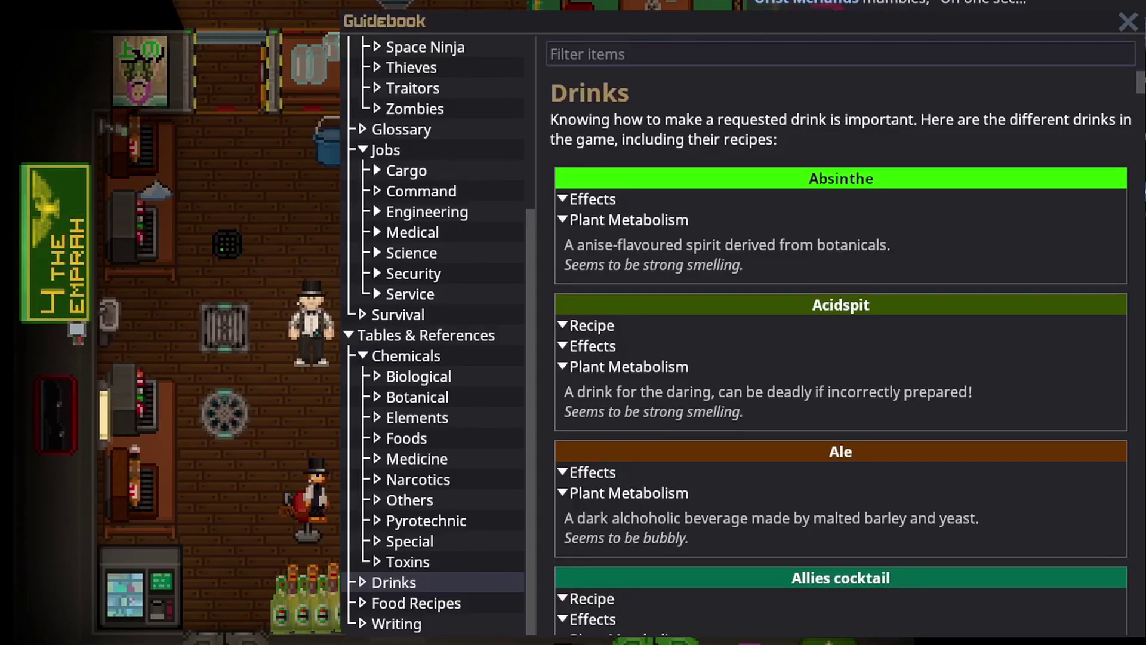
text(kira special)
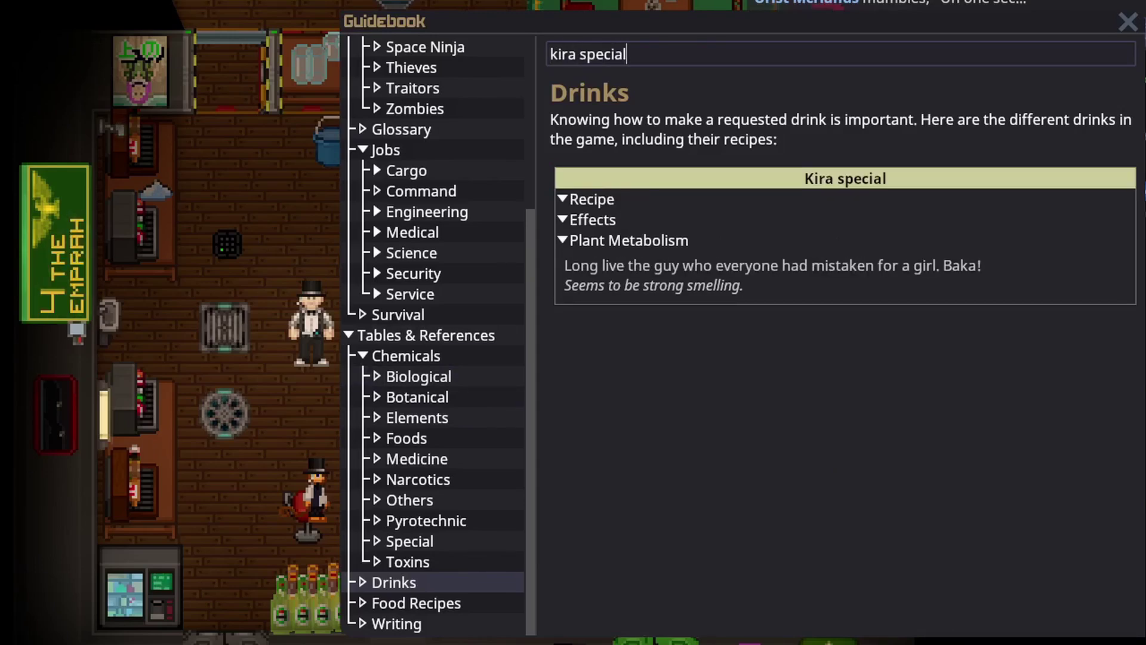
key(F1)
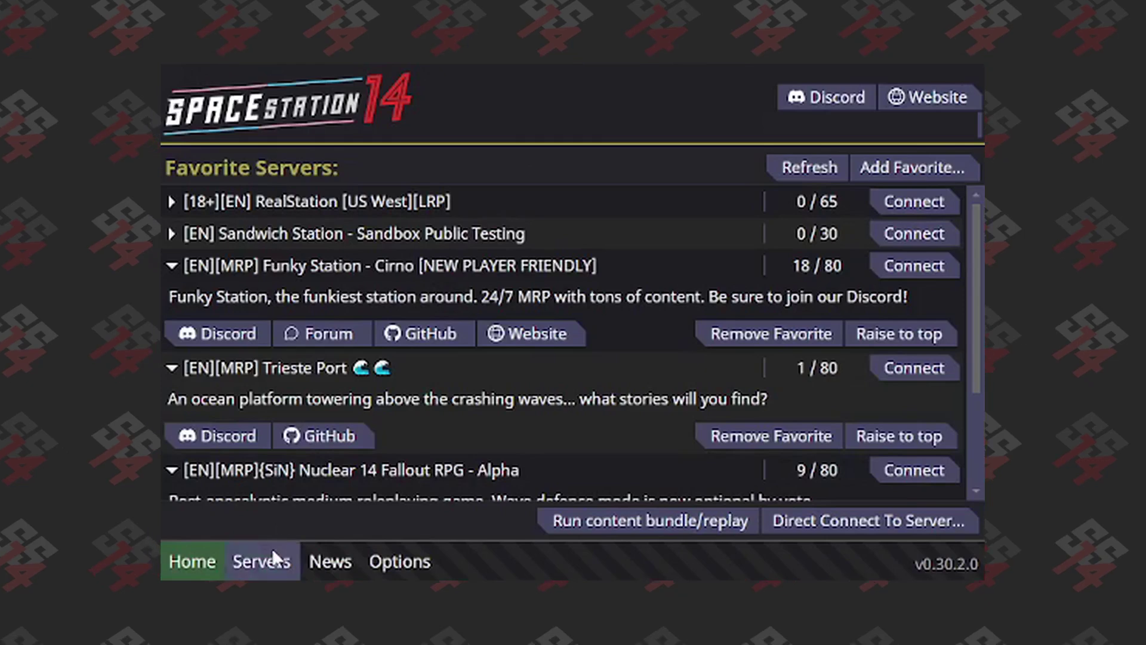
Search the launcher's public server list for "sandbox".
click(273, 556)
click(277, 519)
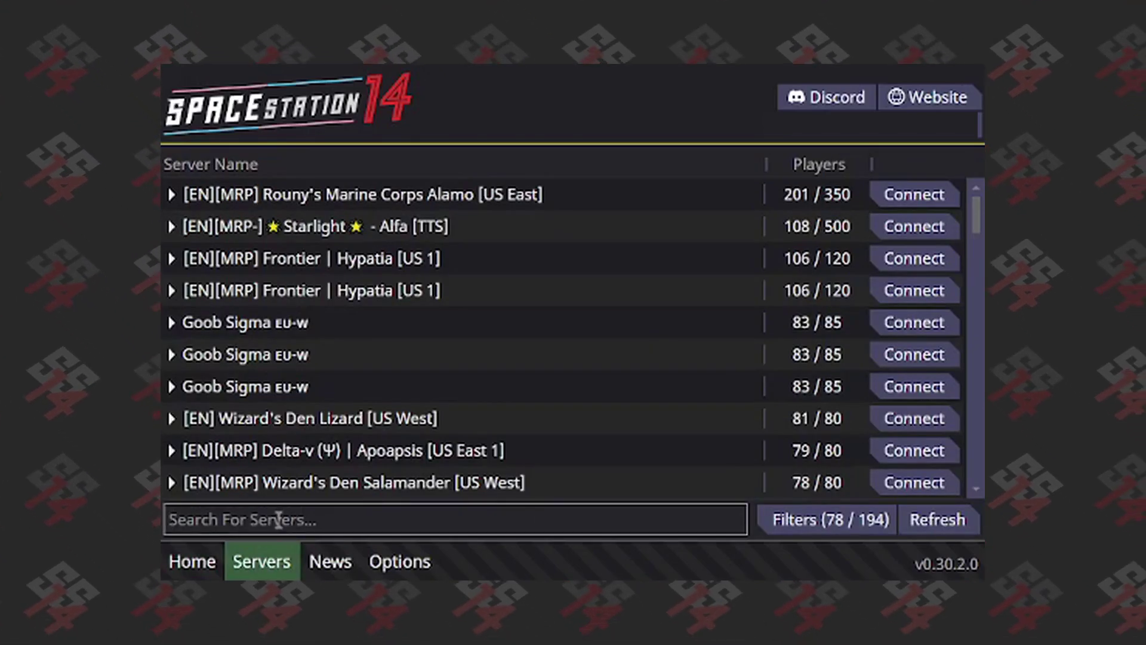
text(sandbox)
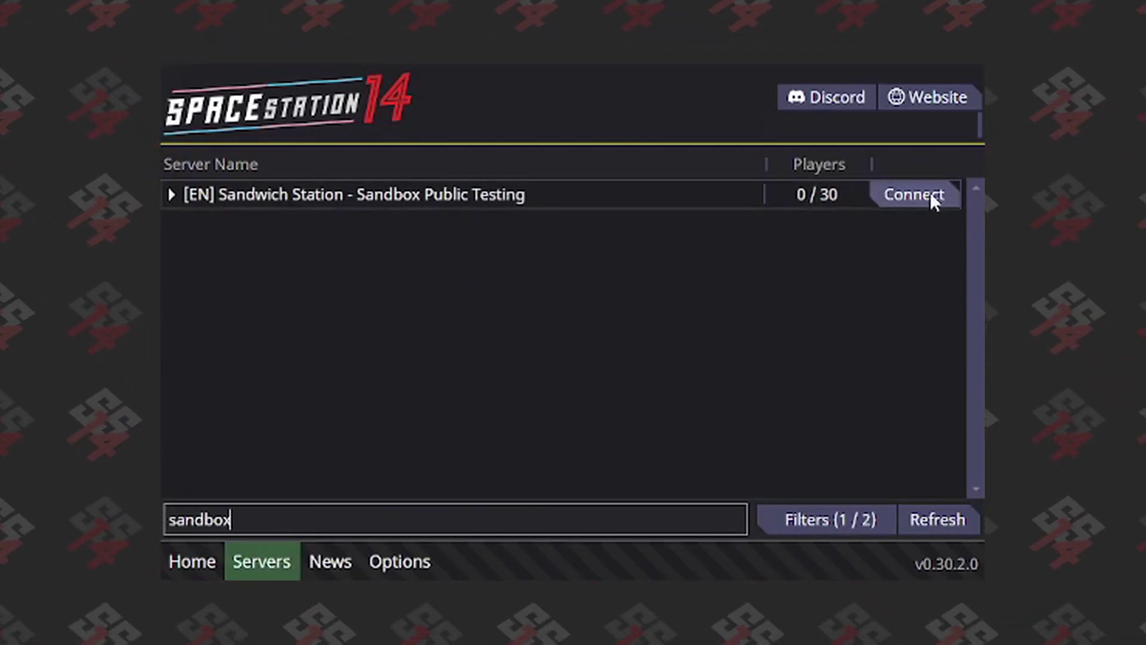